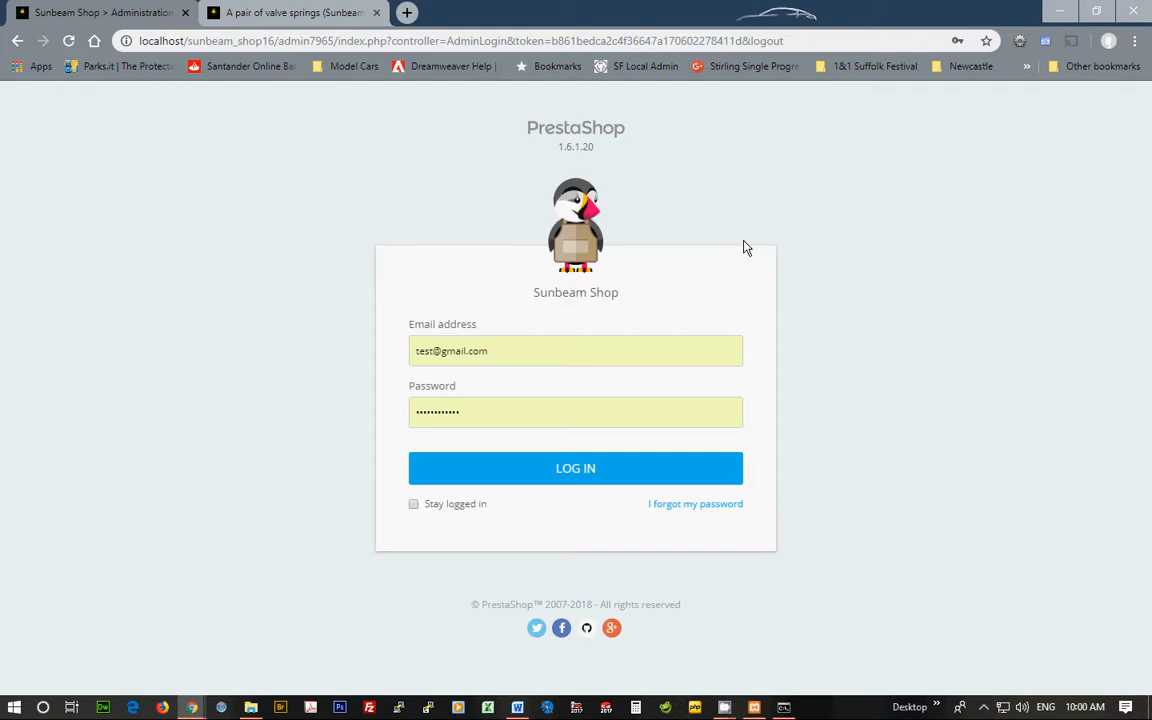
Log in to the Sunbeam Shop back office, dismiss the Access denied notice, and open Orders.
click(586, 460)
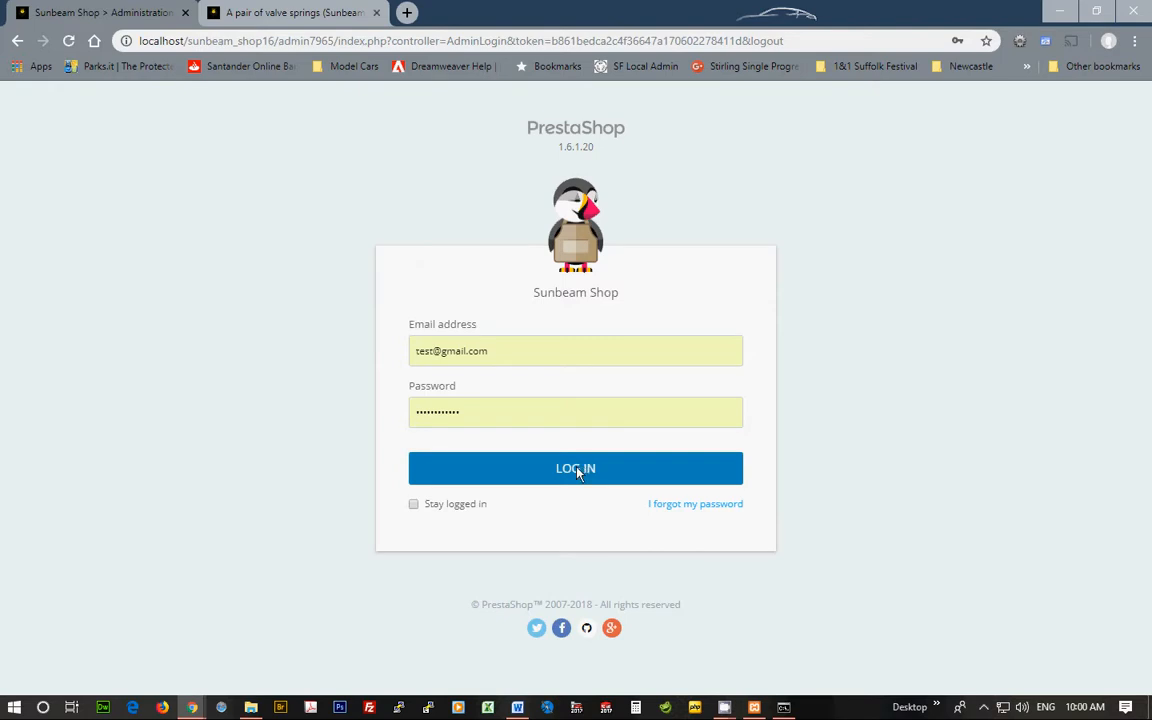
click(578, 470)
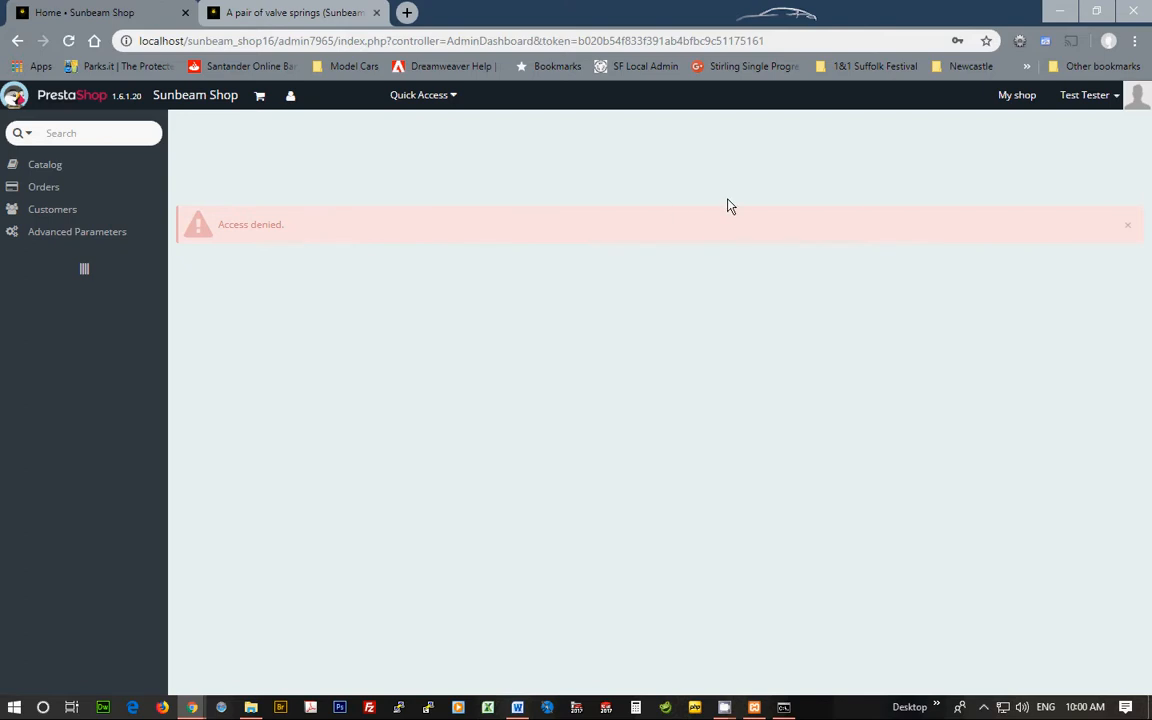
click(1128, 224)
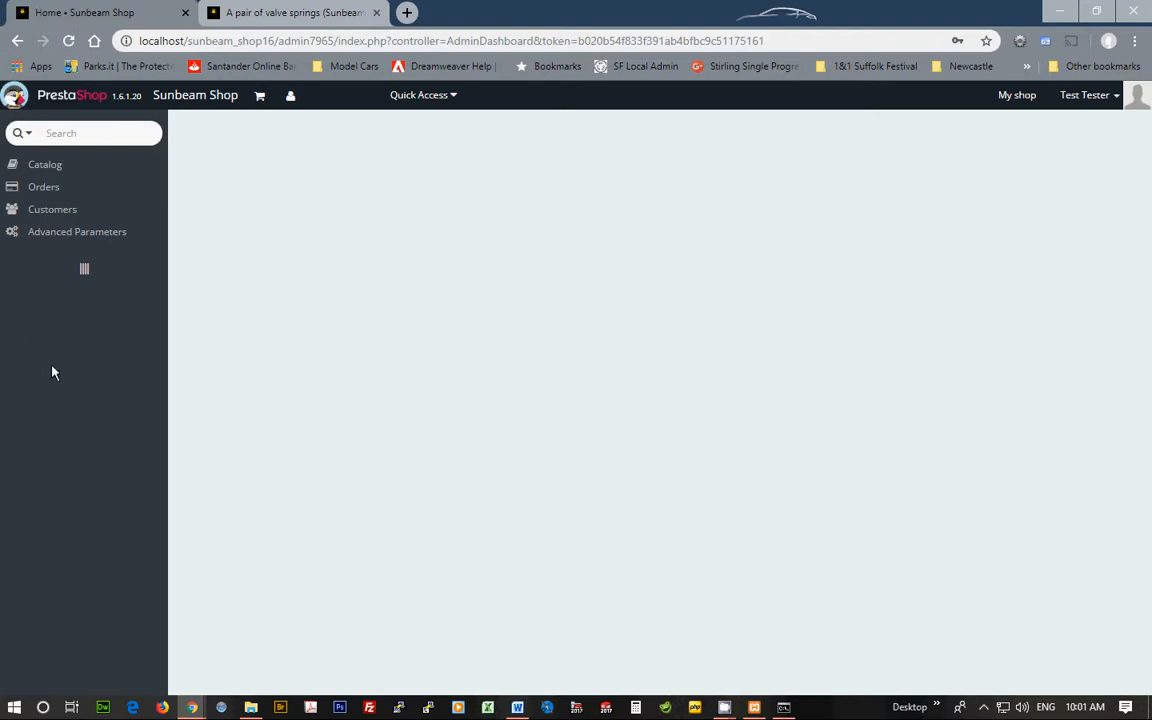
click(51, 193)
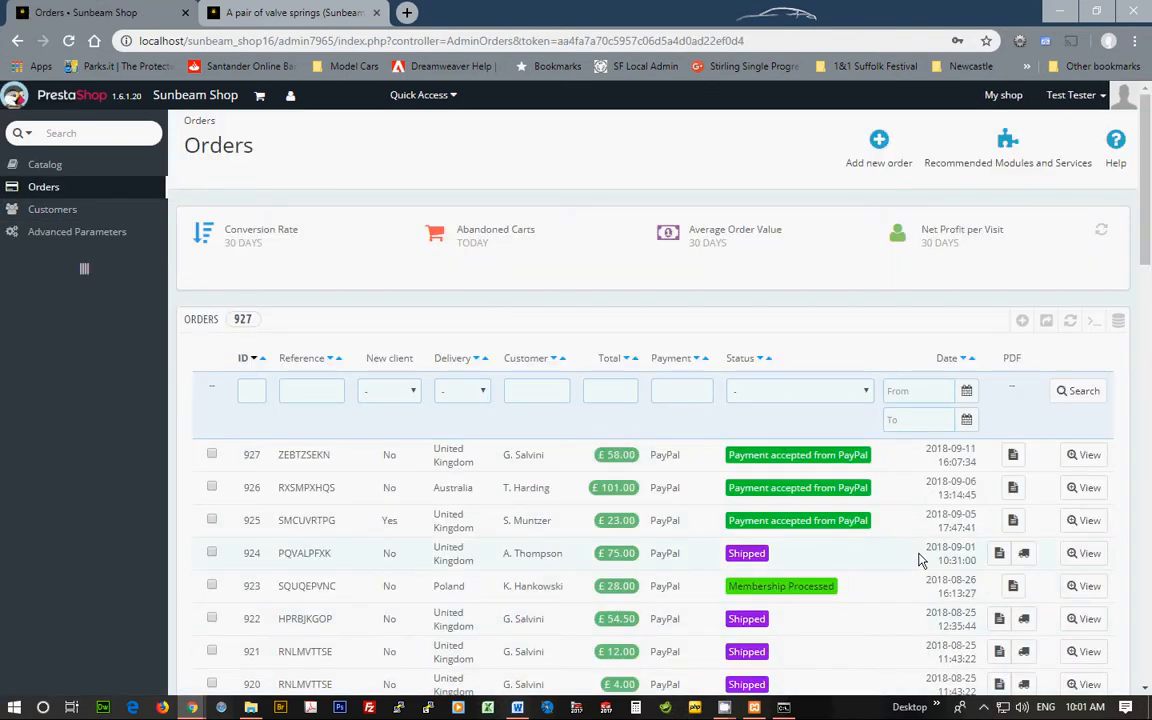
Scroll down through the 927-order list and back up to the top.
scroll(921, 560, down, 1)
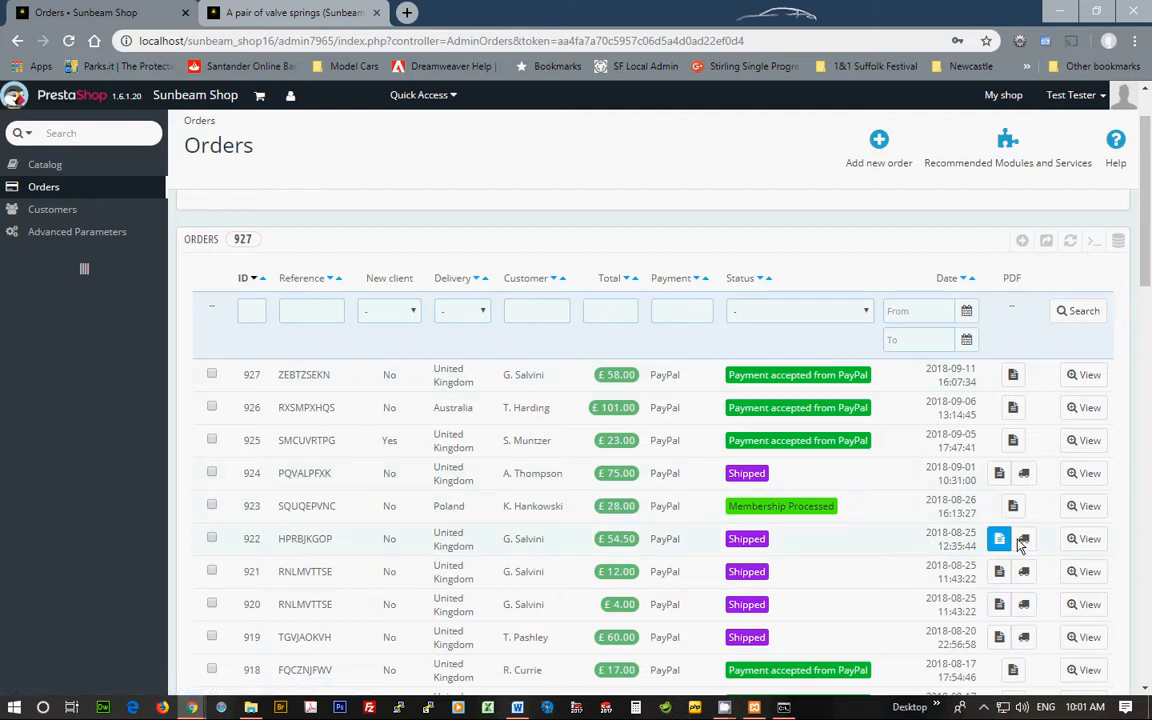
scroll(866, 524, down, 1)
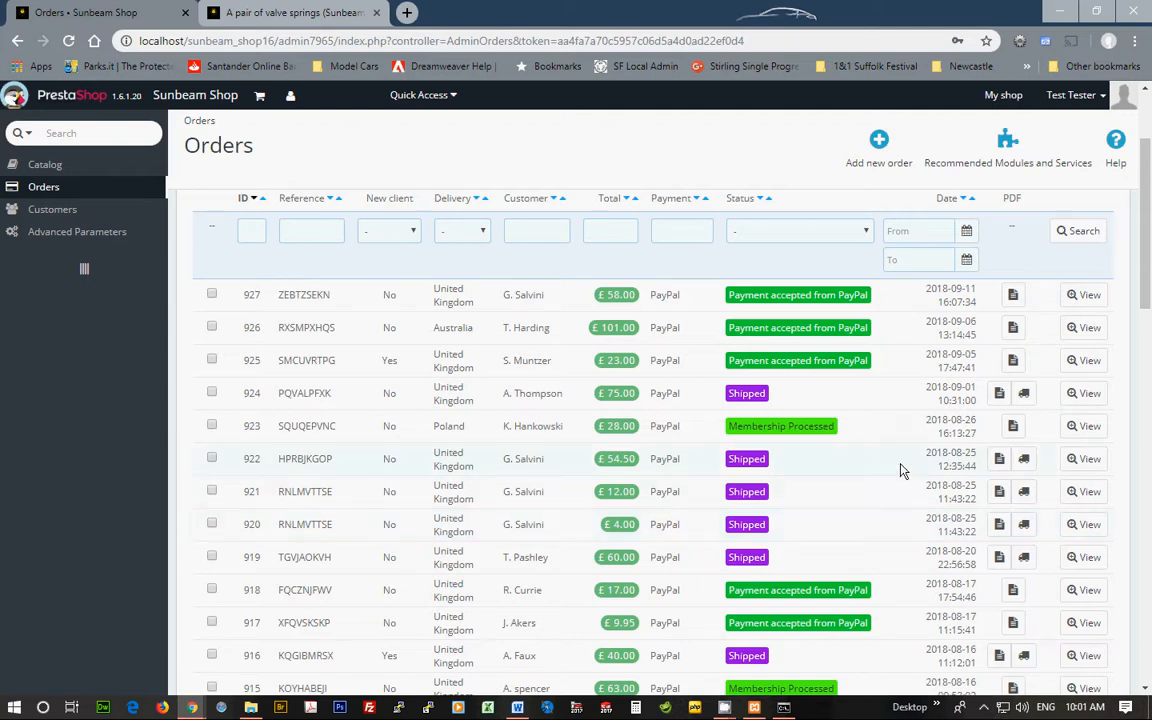
scroll(900, 470, down, 5)
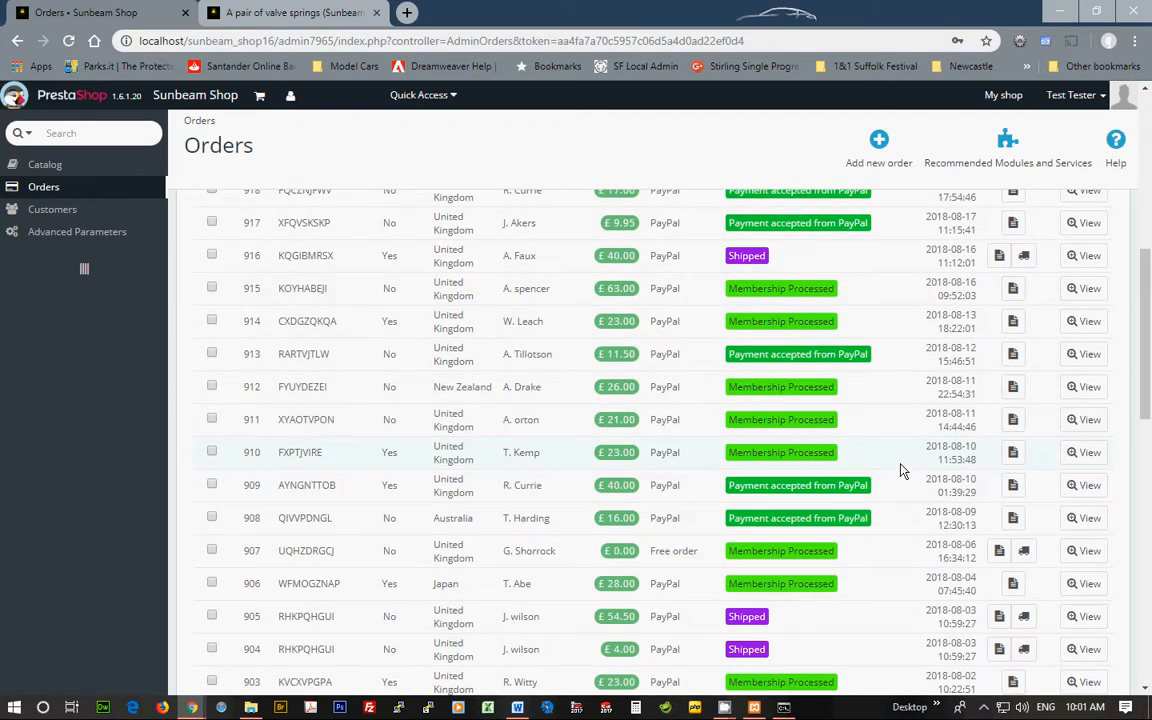
scroll(900, 470, up, 5)
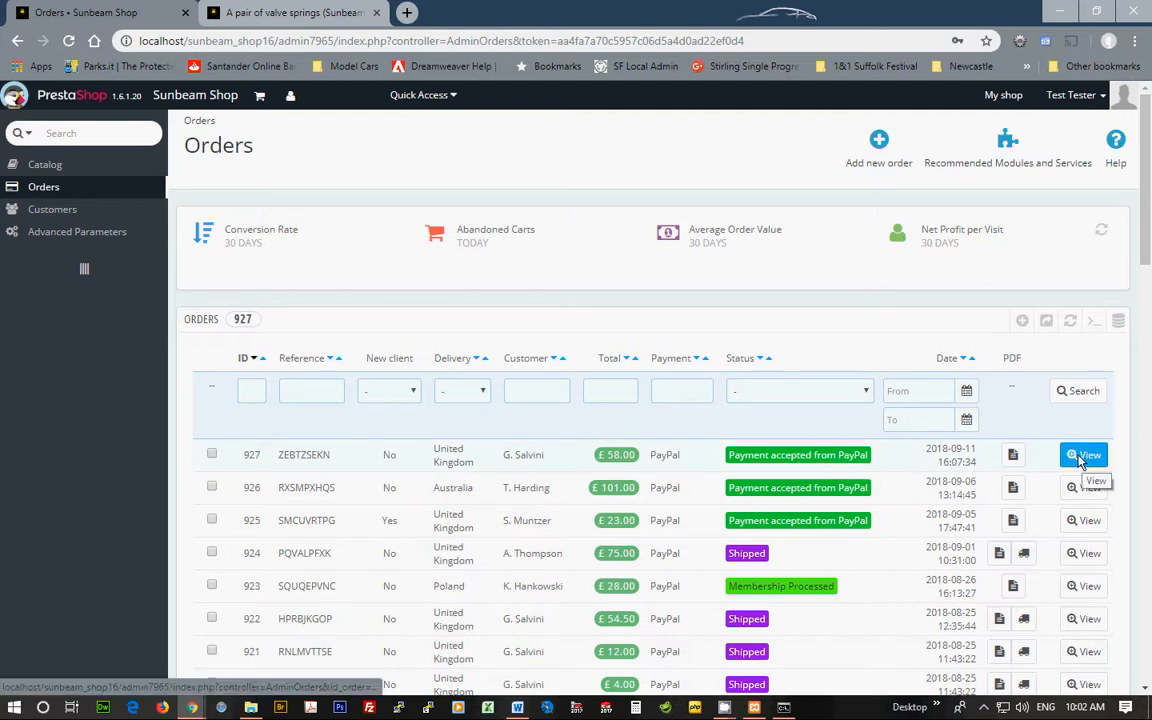
click(781, 459)
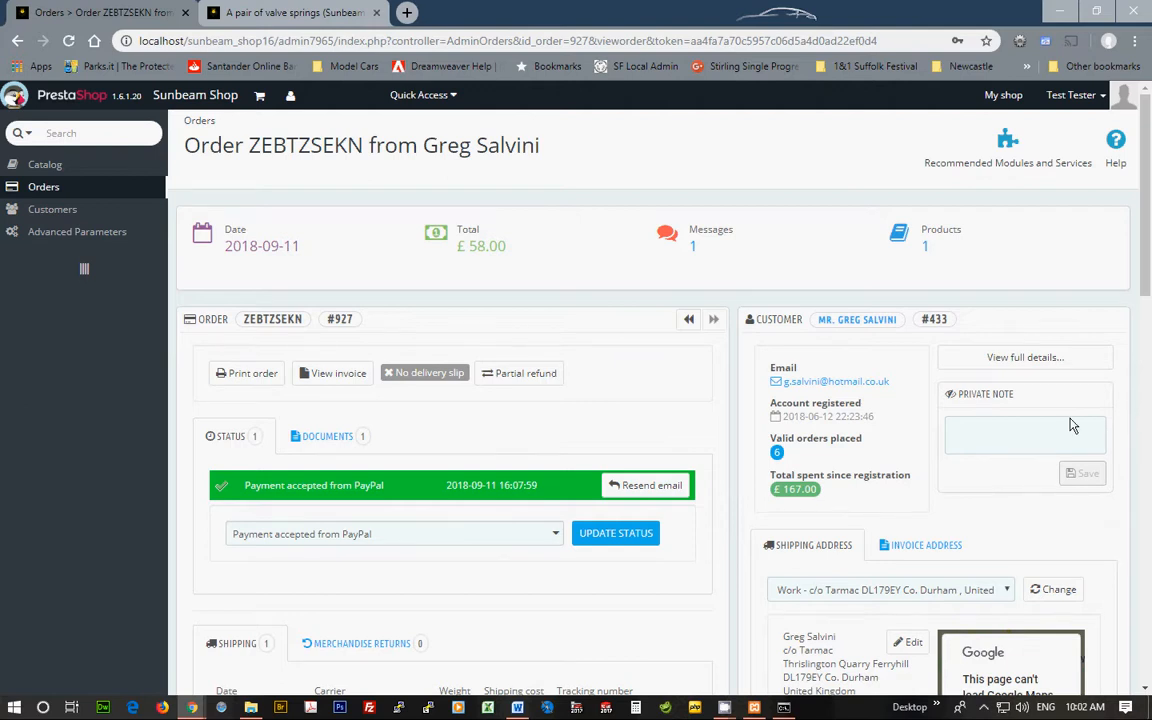
scroll(960, 500, down, 3)
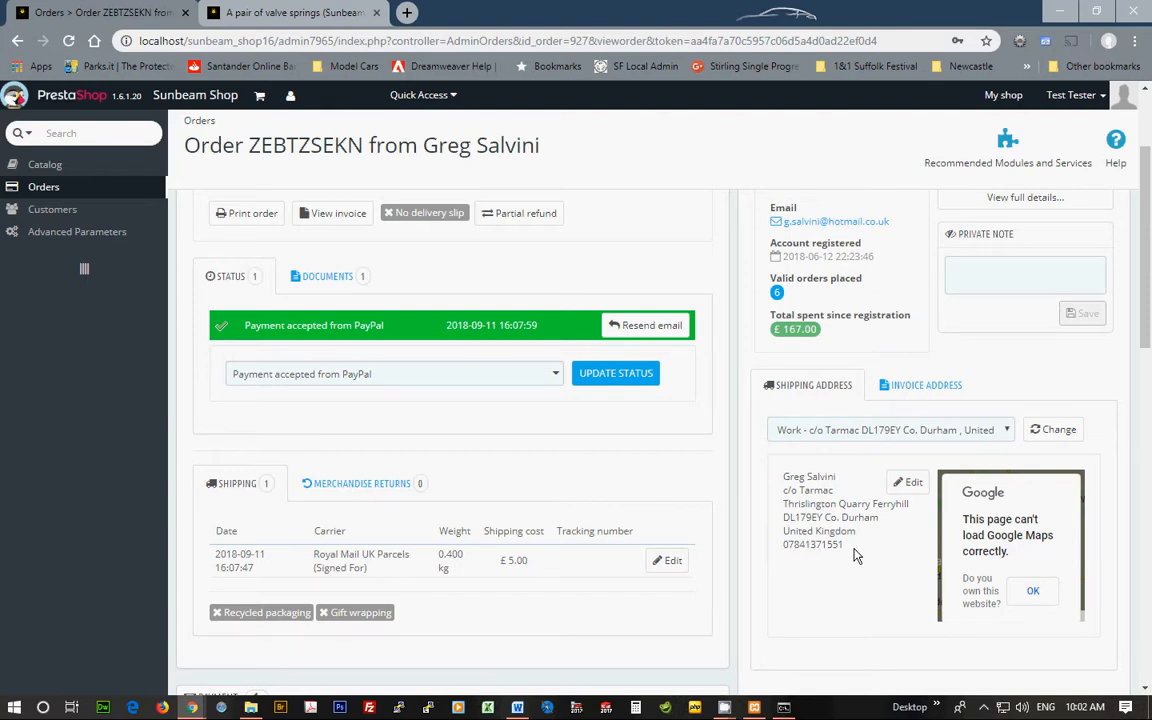
scroll(810, 545, down, 5)
scroll(868, 540, down, 8)
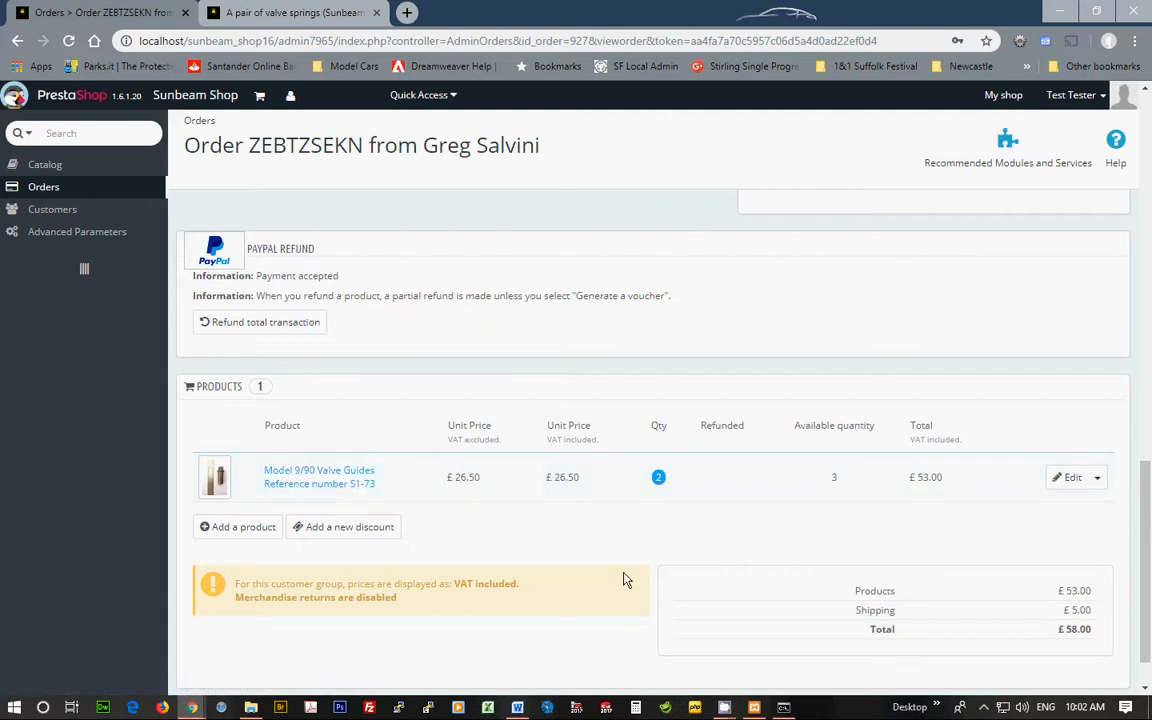
scroll(622, 578, up, 10)
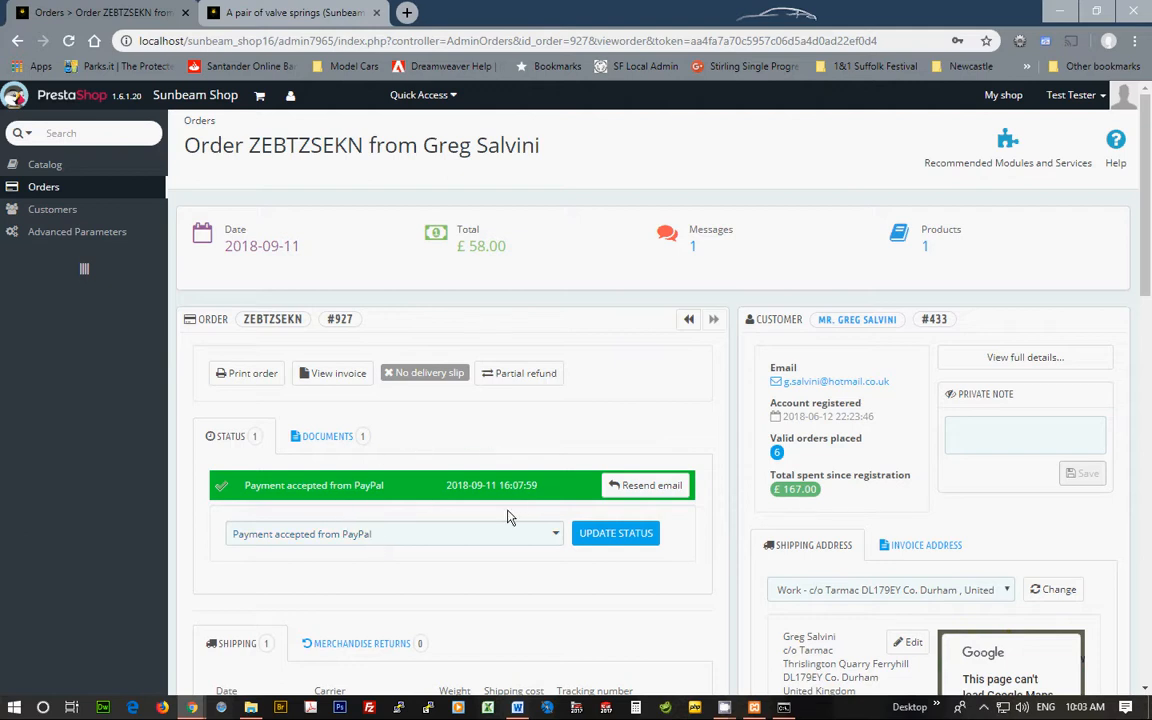
click(556, 535)
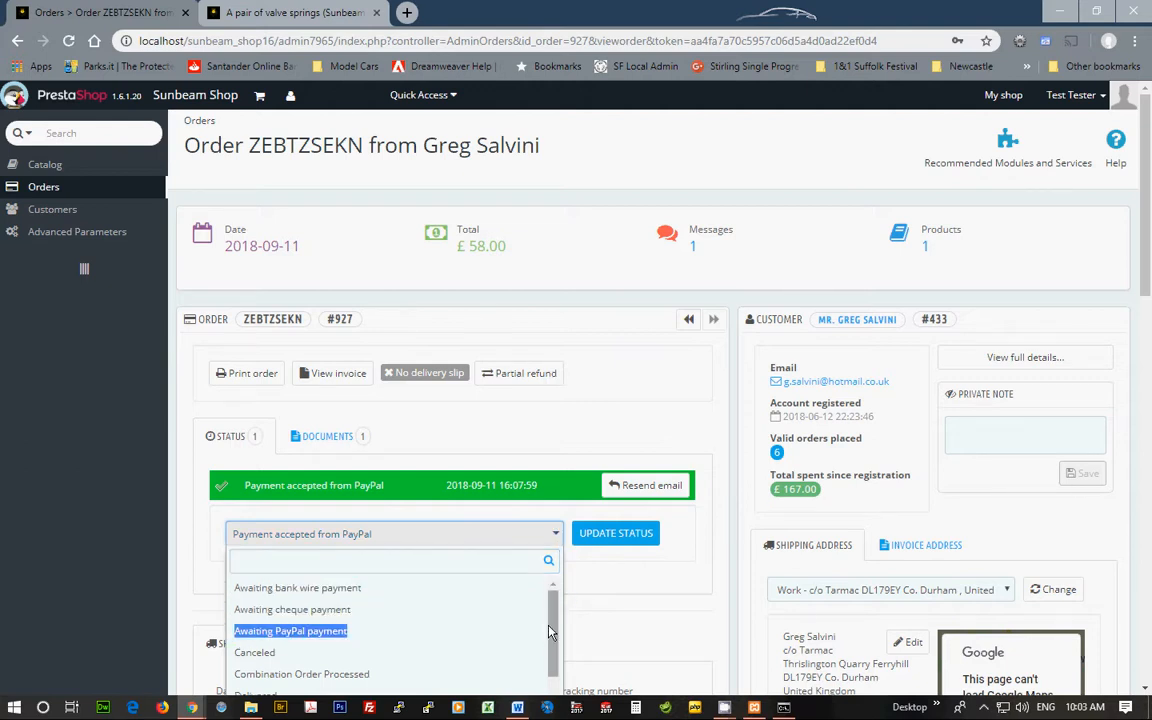
drag(557, 620, 549, 712)
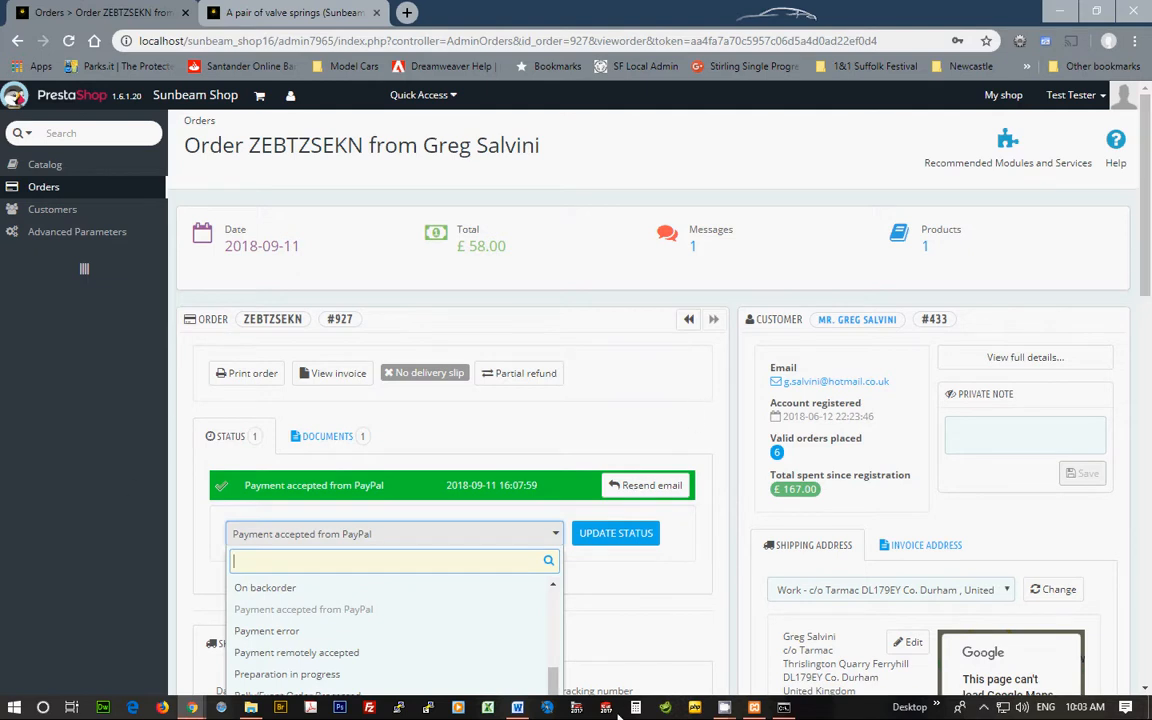
mouse_move(557, 683)
mouse_down()
mouse_move(567, 583)
mouse_move(557, 685)
mouse_up()
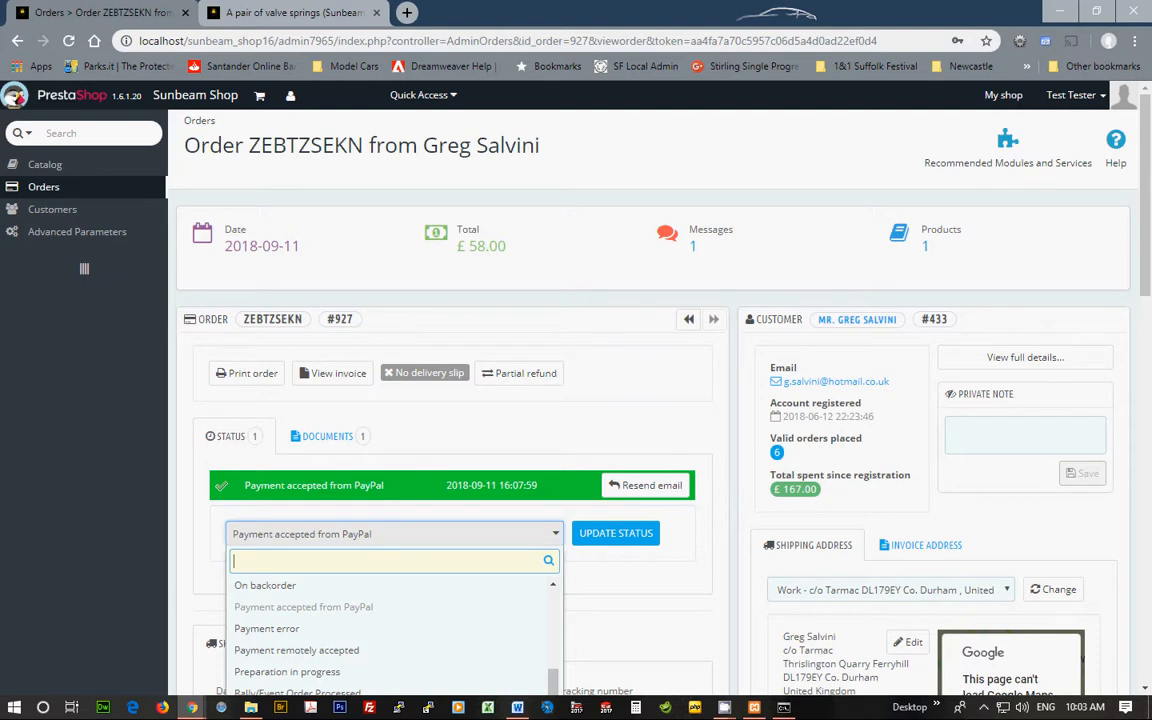
drag(1141, 281, 1131, 364)
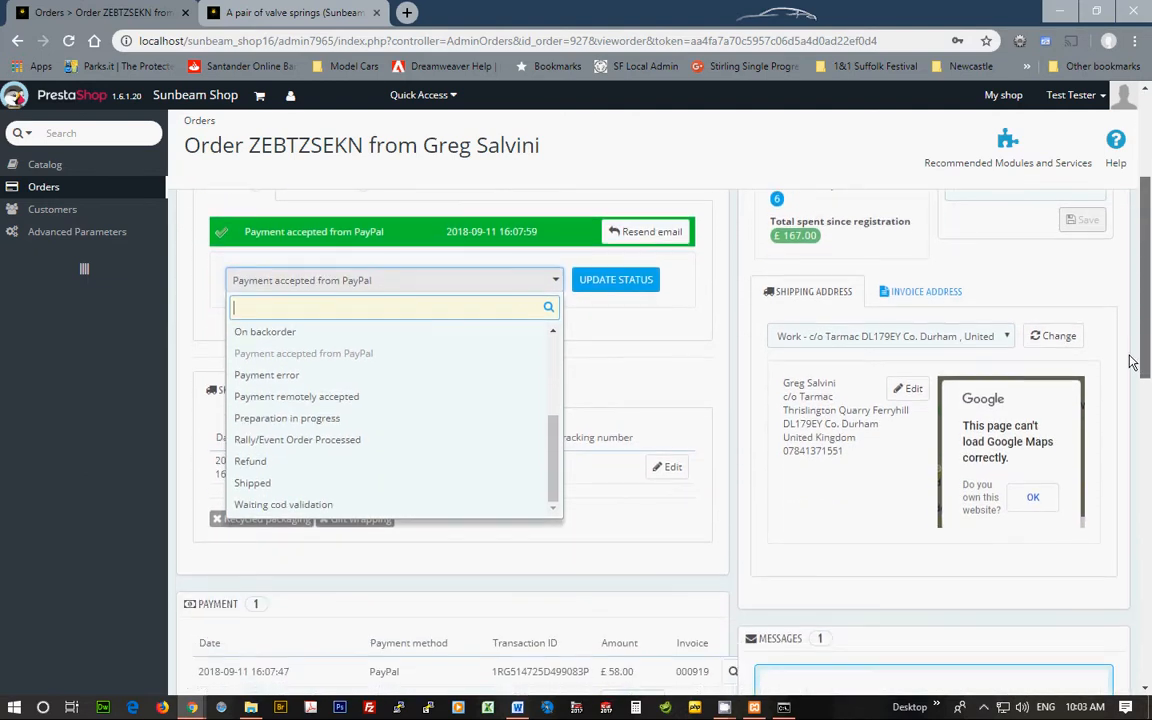
mouse_move(549, 475)
mouse_down()
mouse_move(551, 487)
mouse_move(559, 389)
mouse_move(560, 488)
mouse_up()
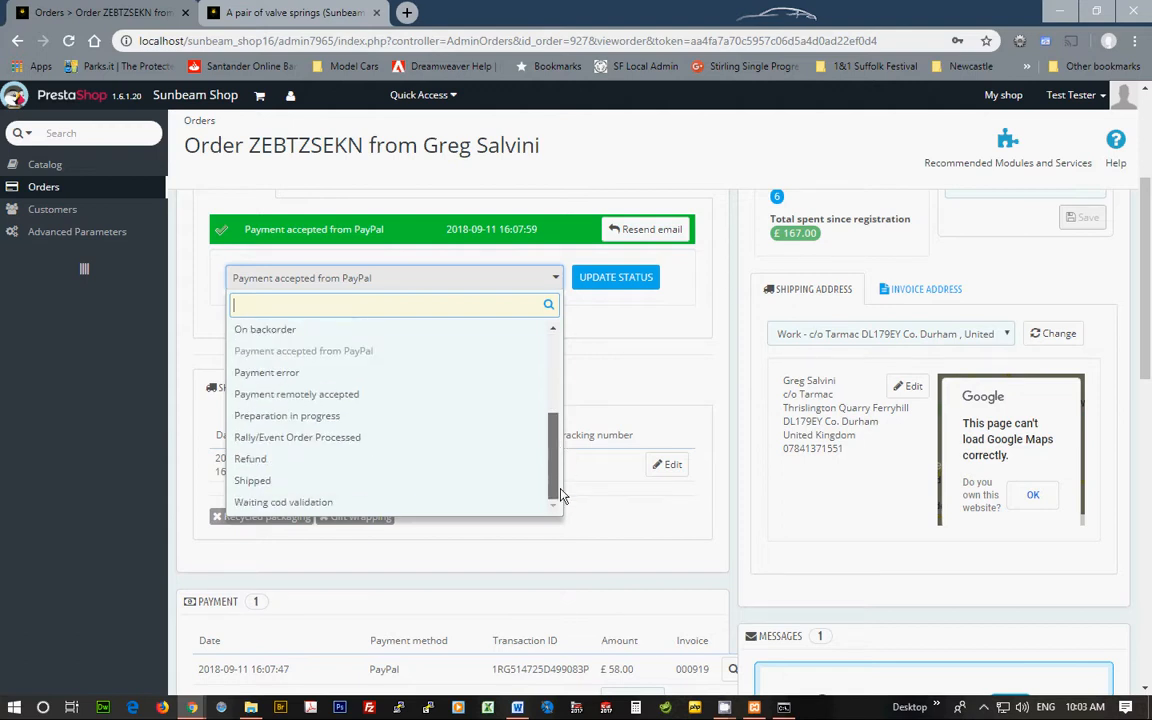
click(281, 487)
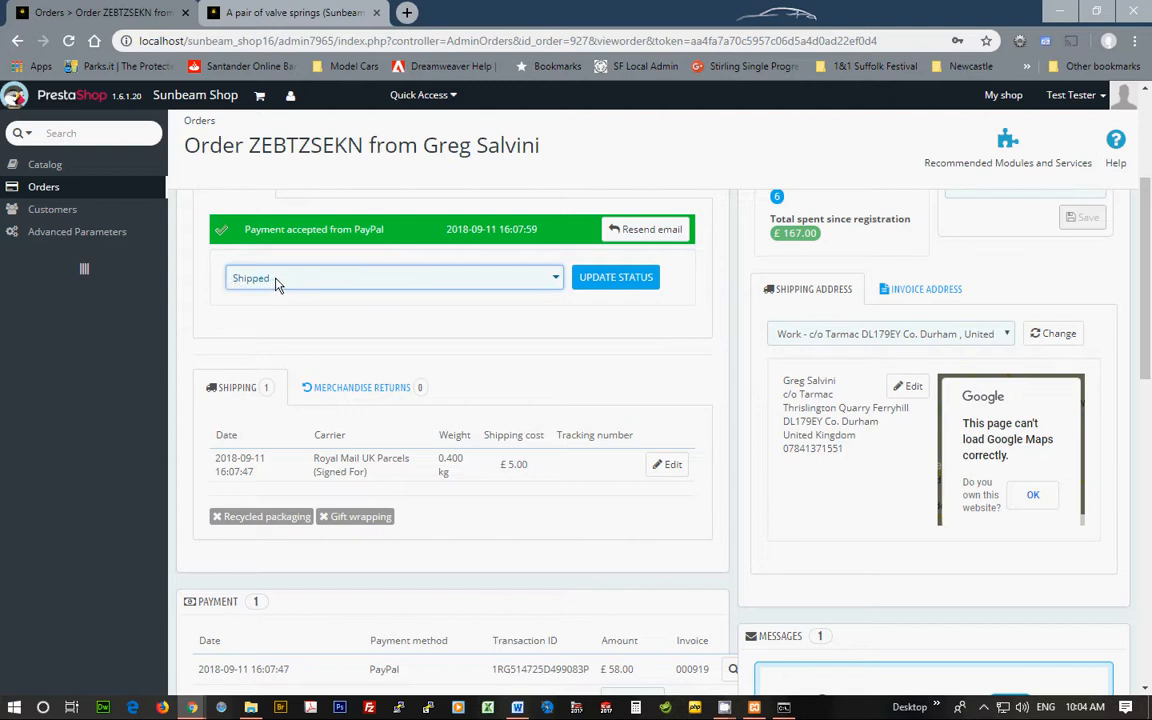
click(618, 278)
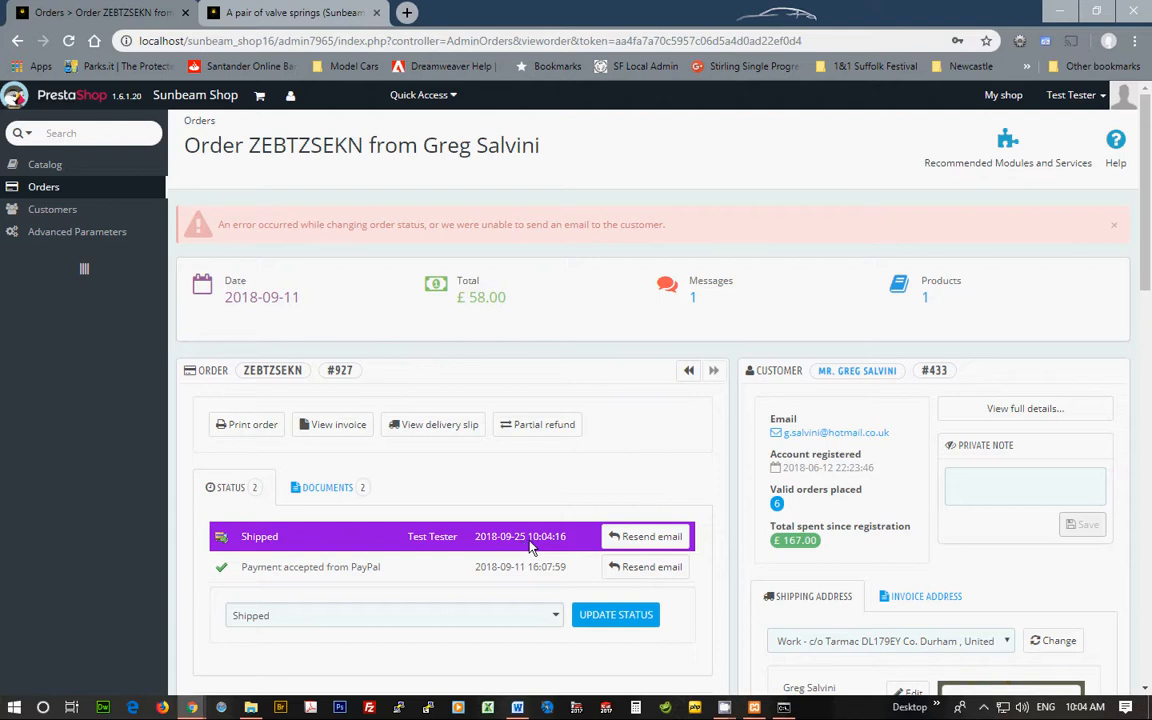
Return to the Orders list and scroll to the £58.00 order now marked Shipped.
click(187, 190)
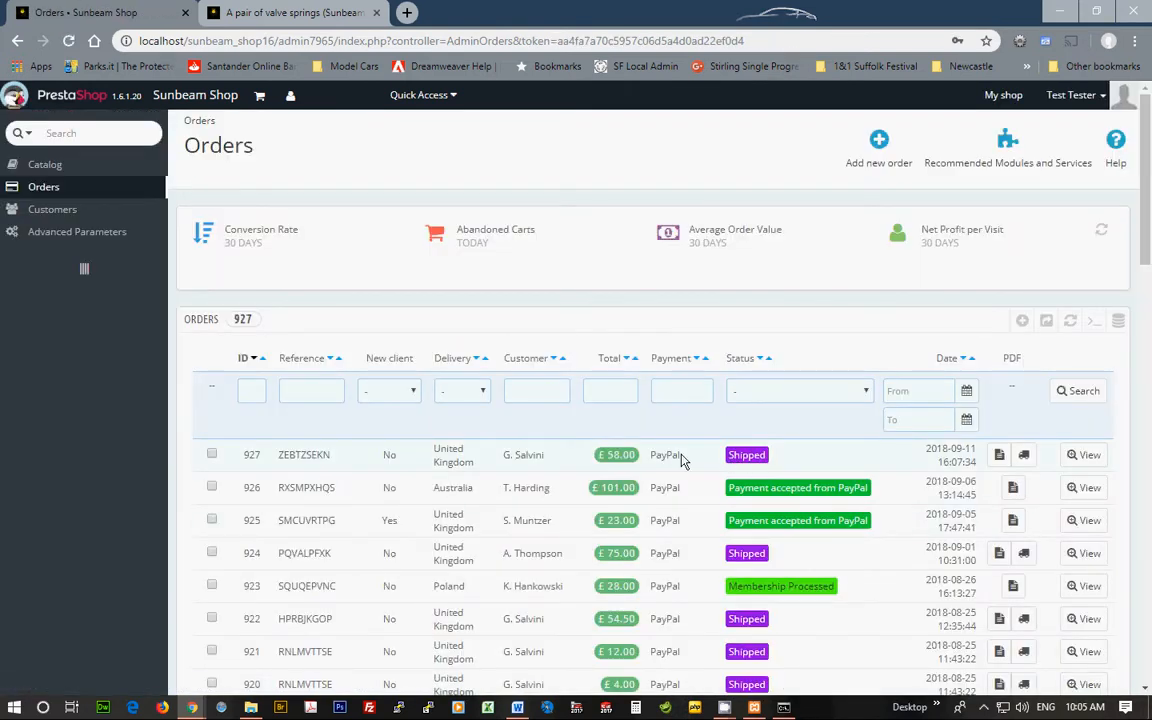
scroll(913, 594, down, 2)
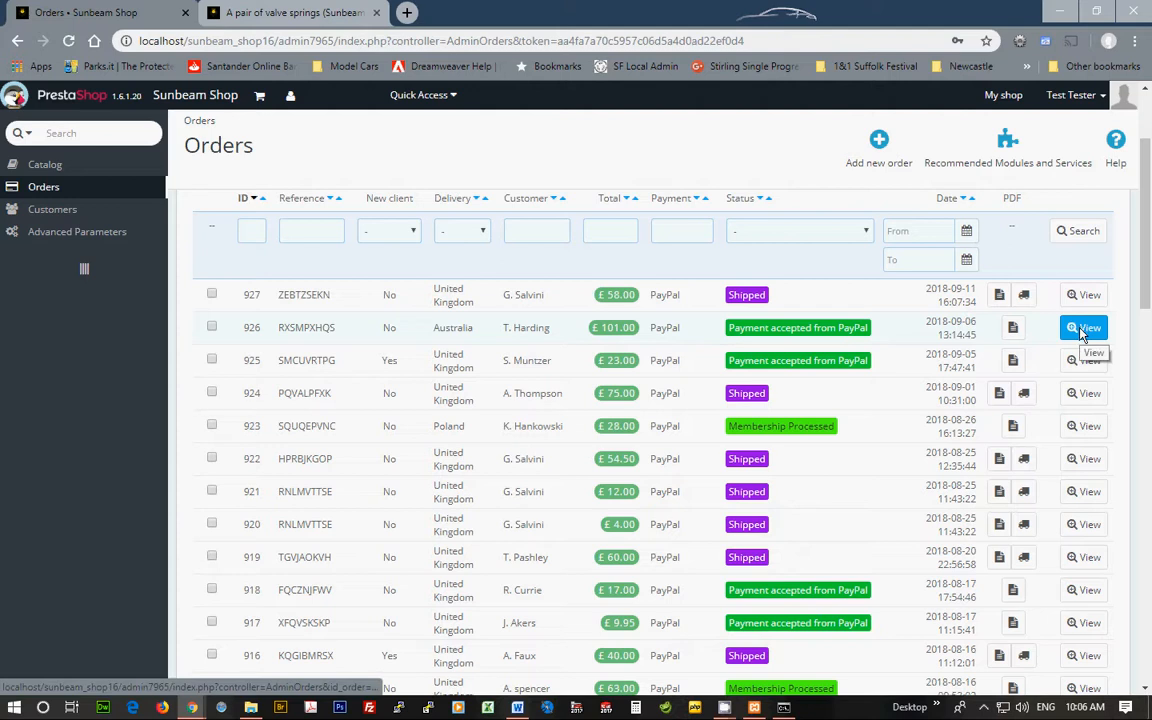
Review the £101.00 Australian order, then go back to the orders list.
click(800, 337)
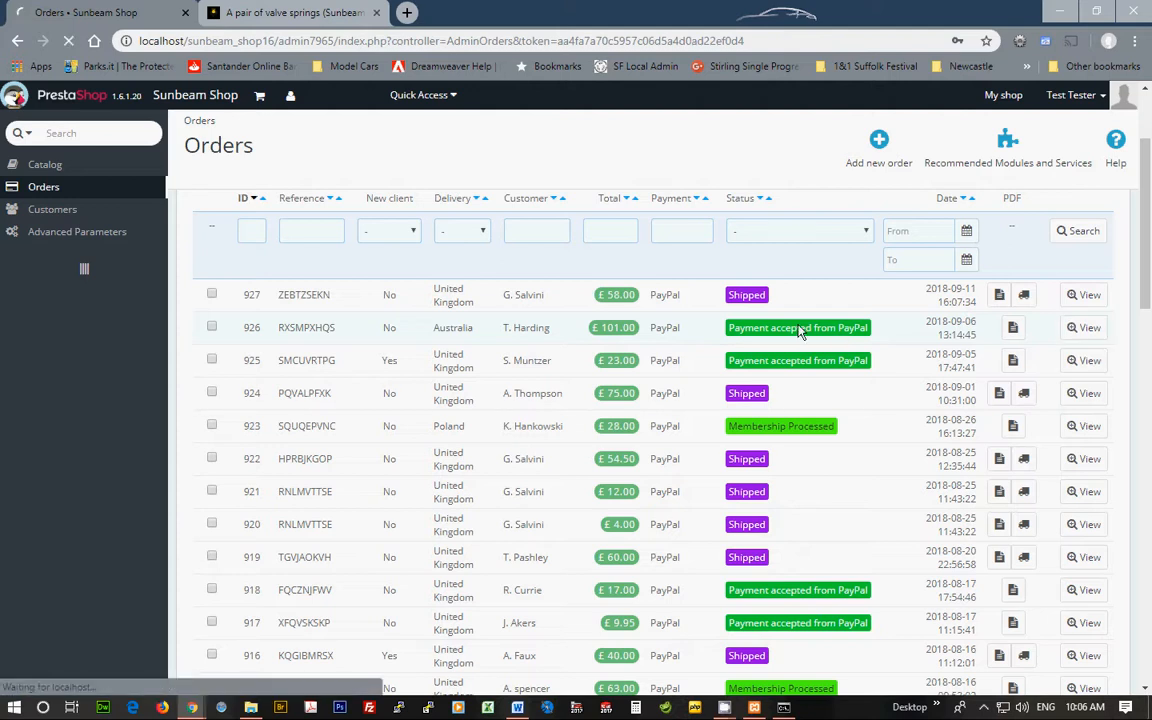
scroll(745, 500, down, 3)
scroll(750, 519, down, 6)
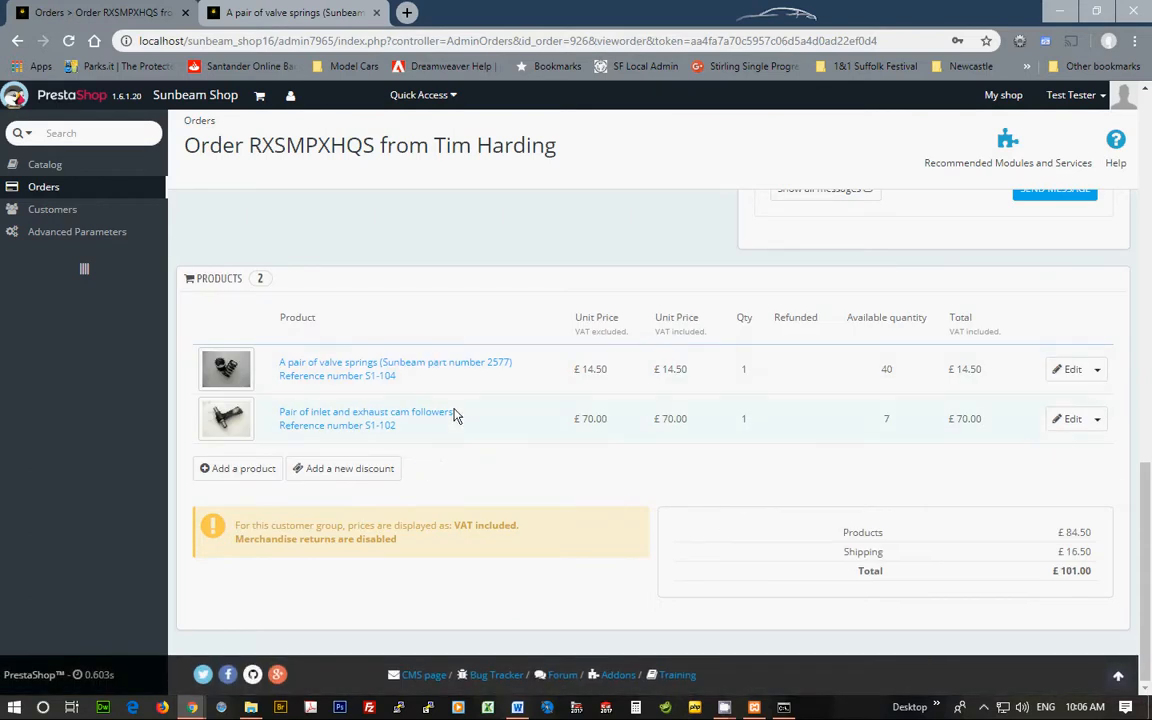
click(17, 41)
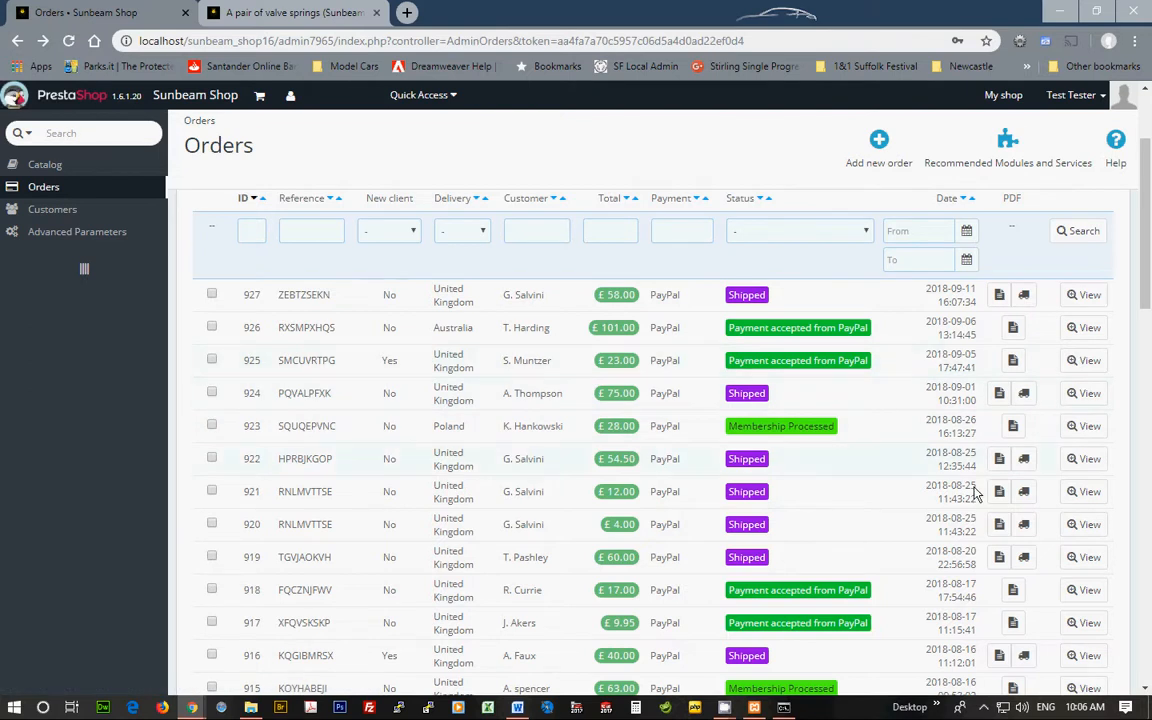
Open and review the £54.50 order from 2018-08-25 for 3 clutch pressure plates.
click(622, 464)
scroll(790, 519, down, 10)
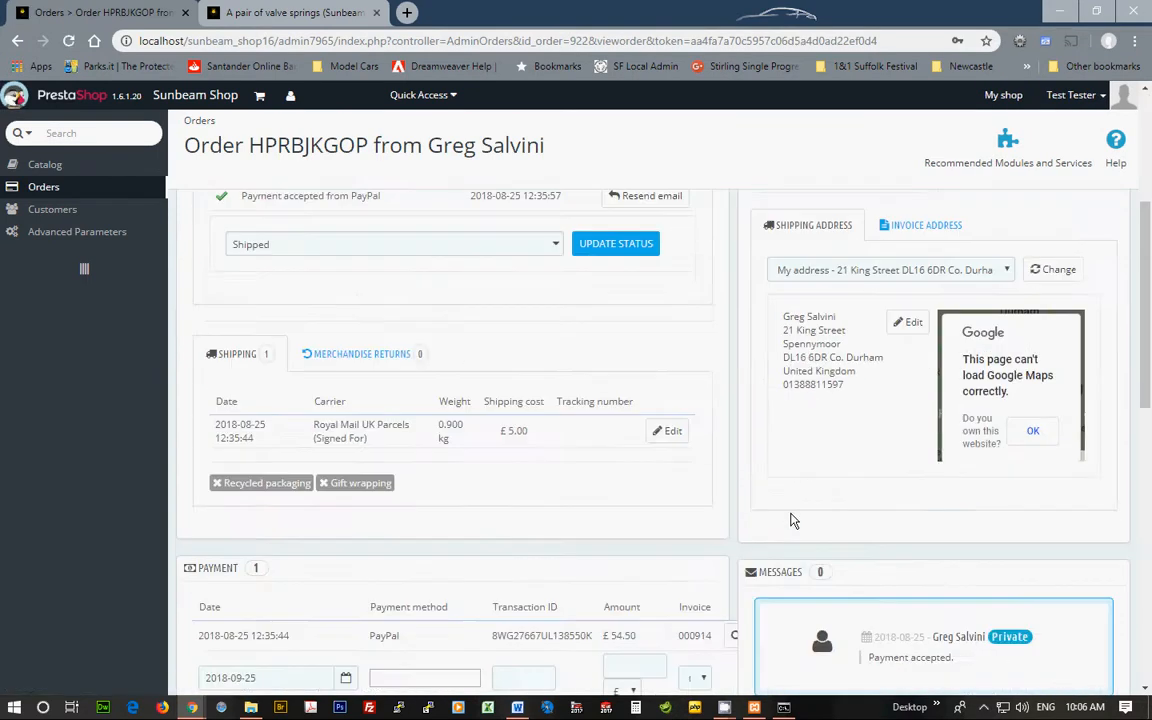
scroll(790, 519, down, 3)
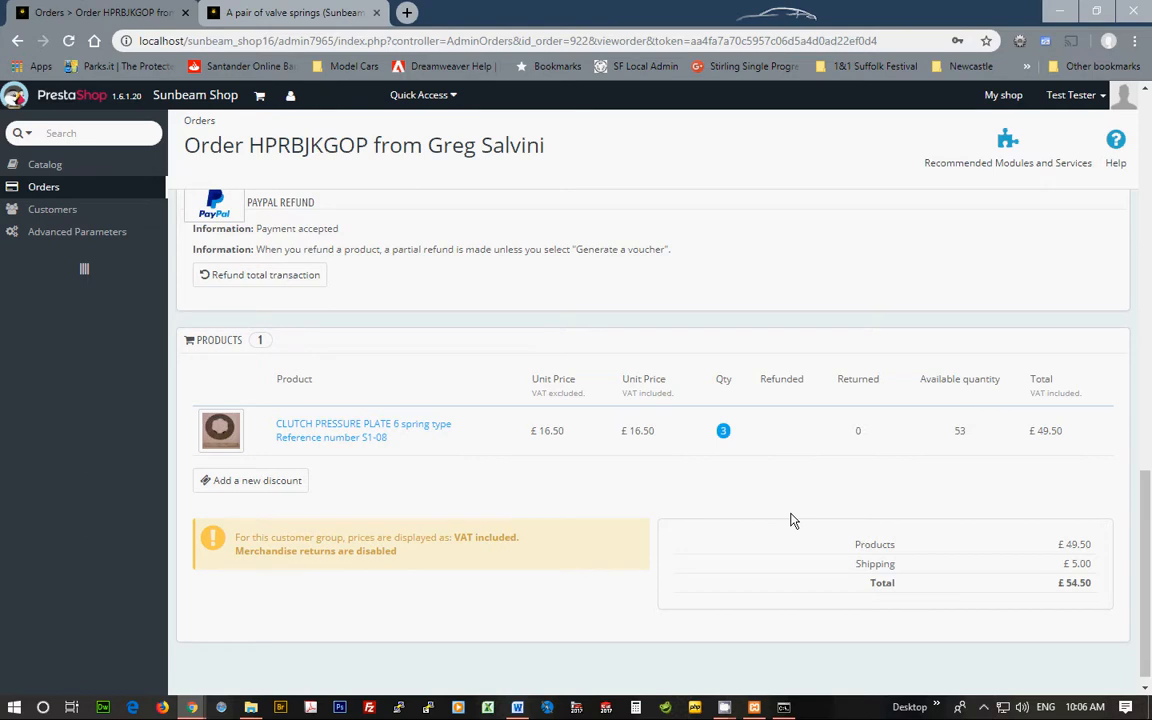
scroll(790, 519, up, 4)
scroll(790, 519, up, 8)
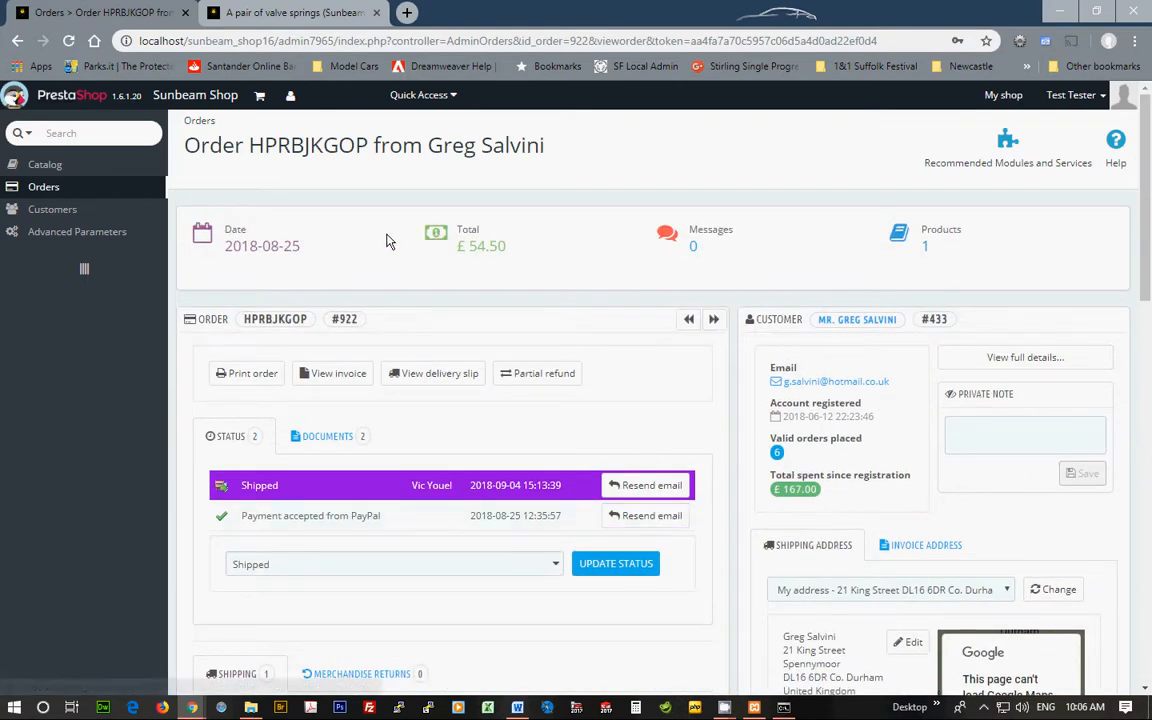
Go back to the 927-order list and scroll down and back up.
click(17, 41)
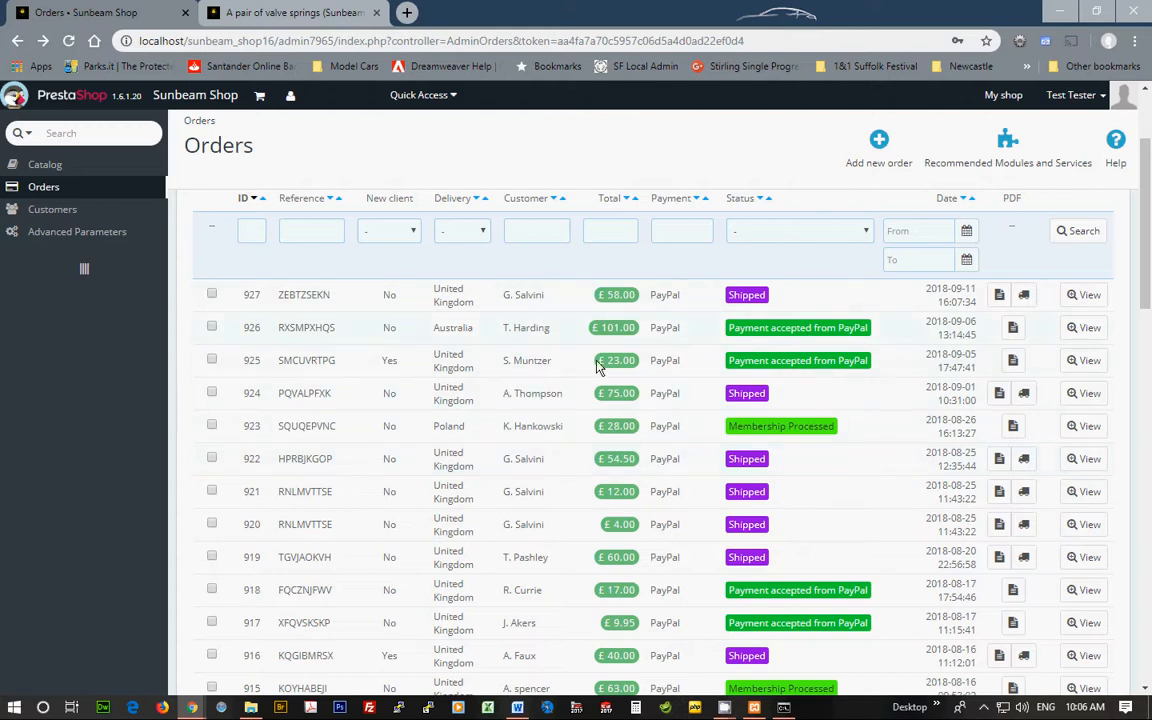
scroll(912, 420, down, 5)
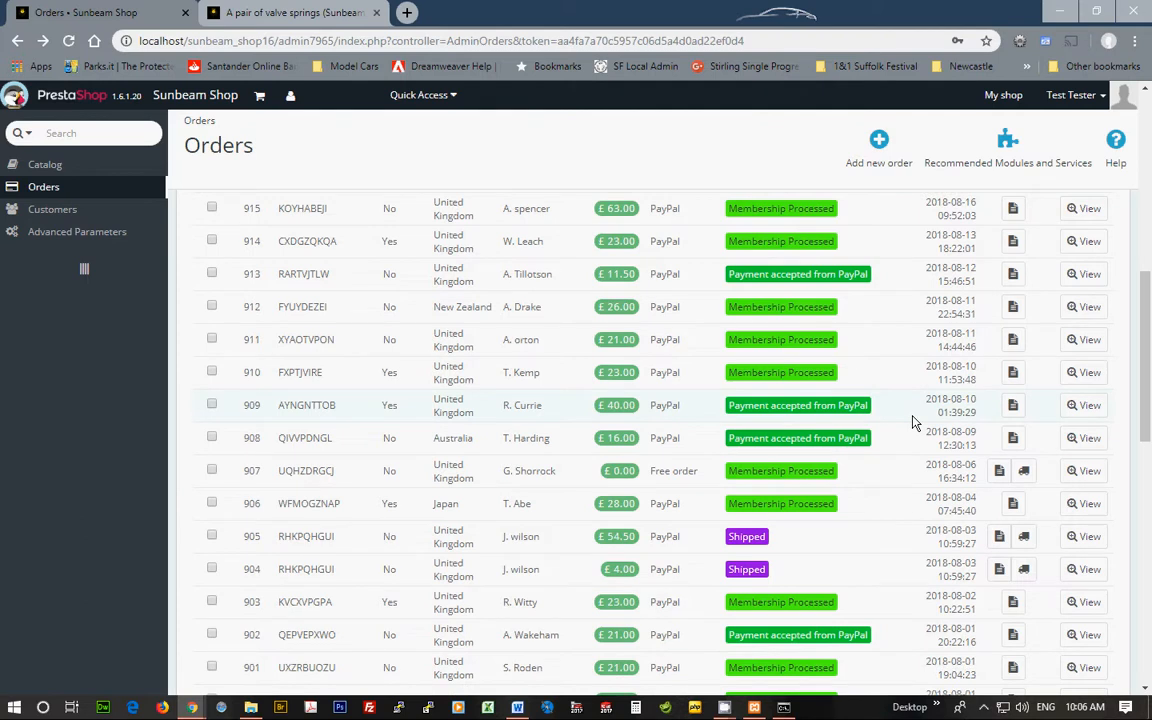
scroll(912, 420, up, 5)
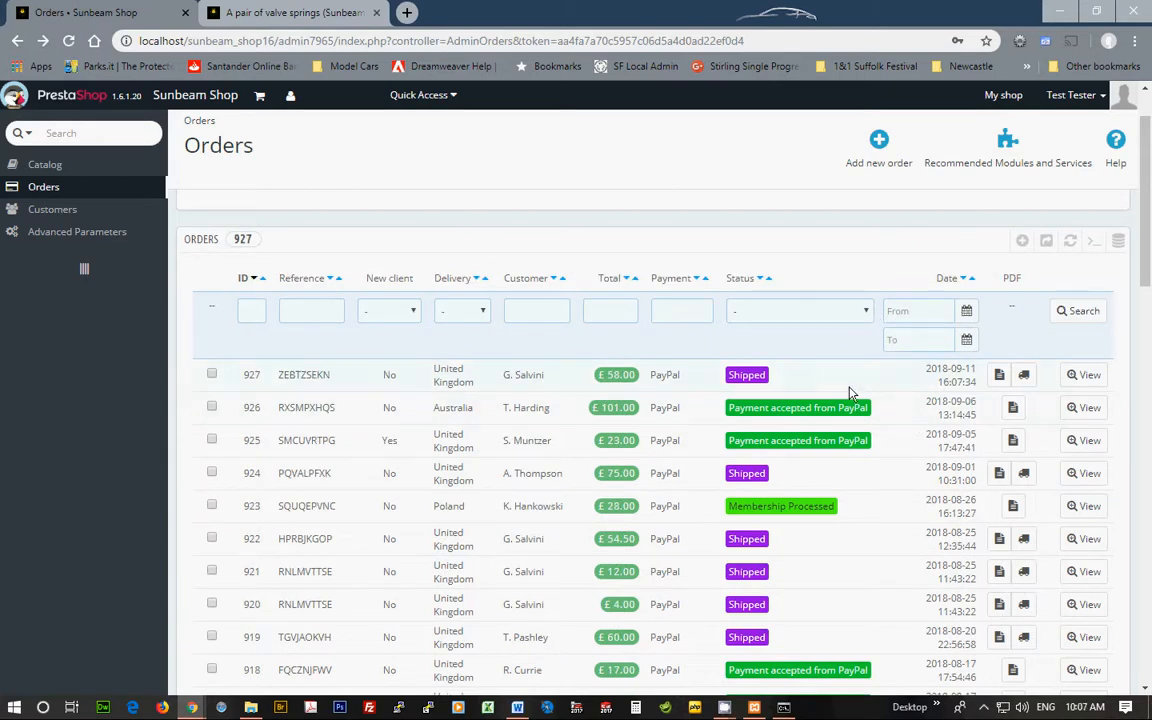
Filter the orders by status 'Payment accepted from PayPal', leaving 9 orders.
click(866, 312)
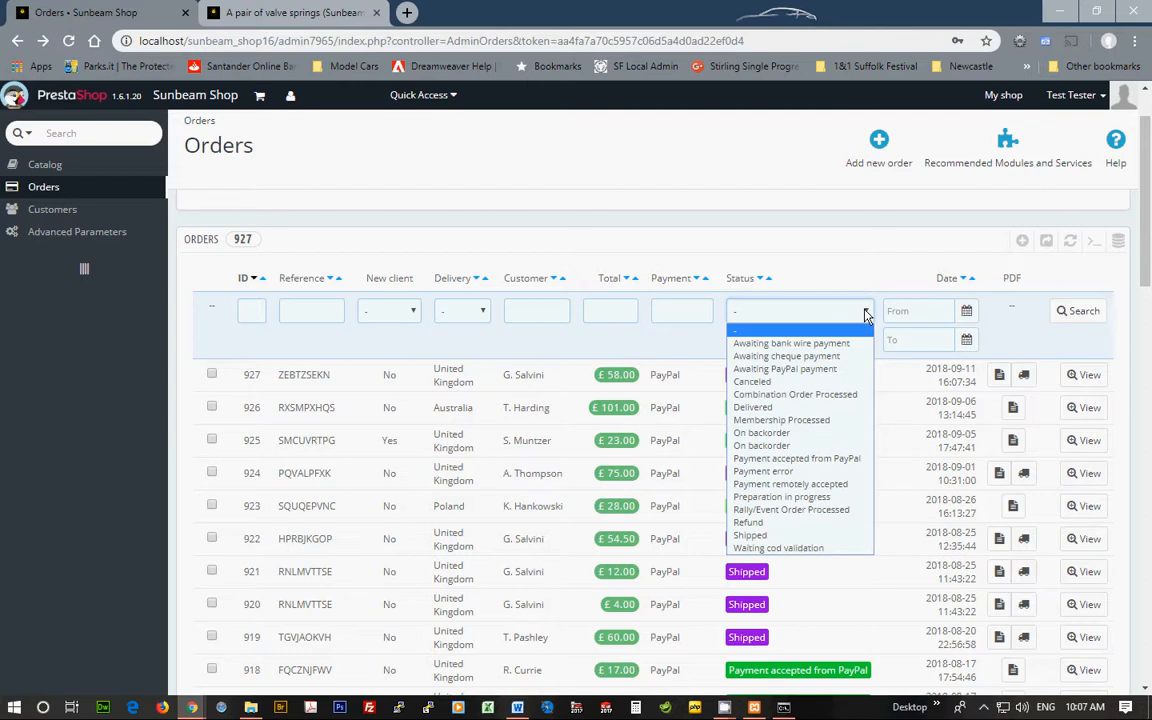
click(840, 458)
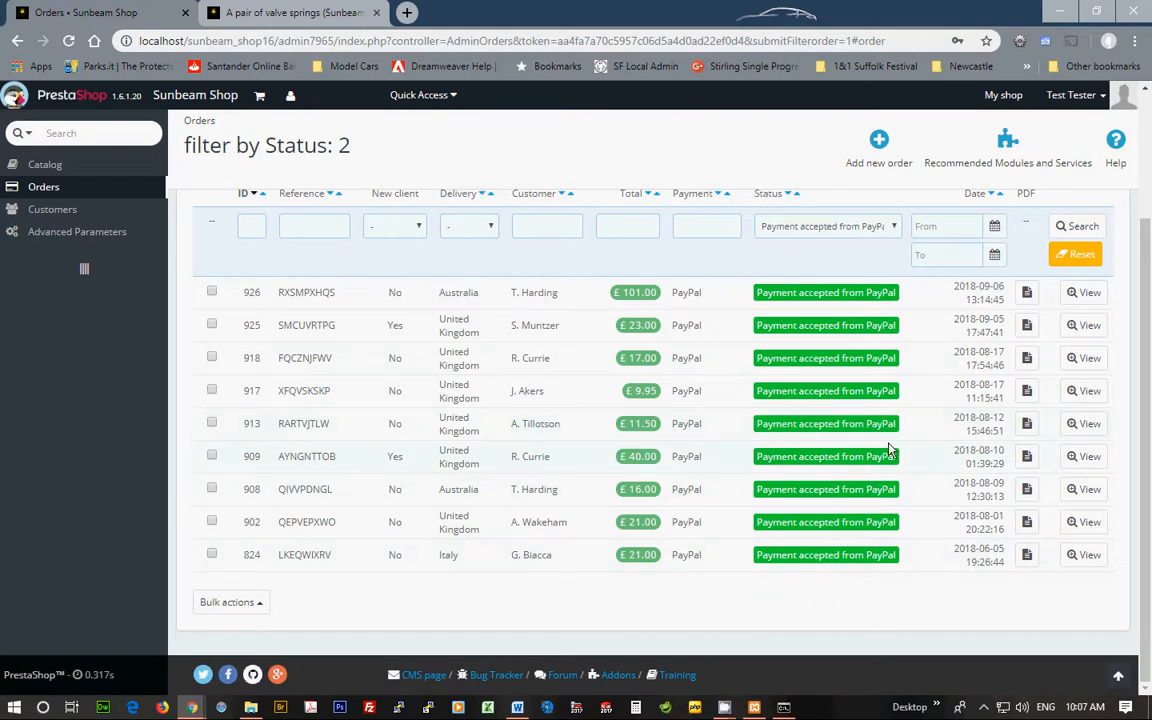
click(895, 227)
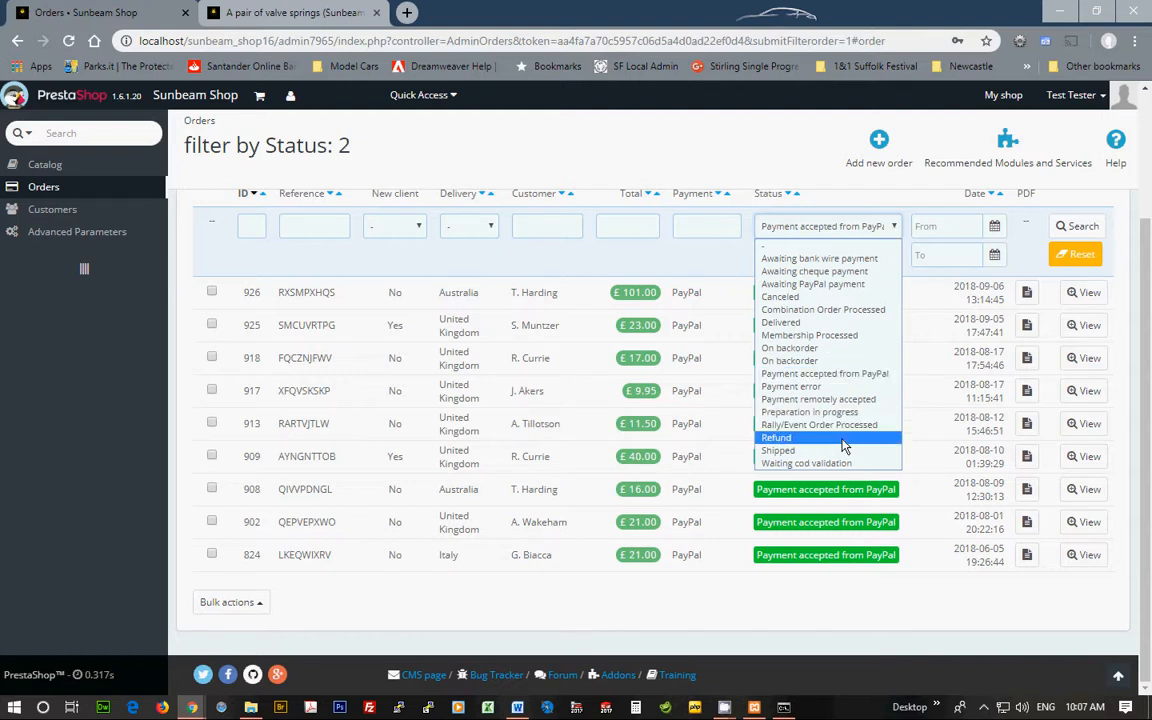
click(925, 621)
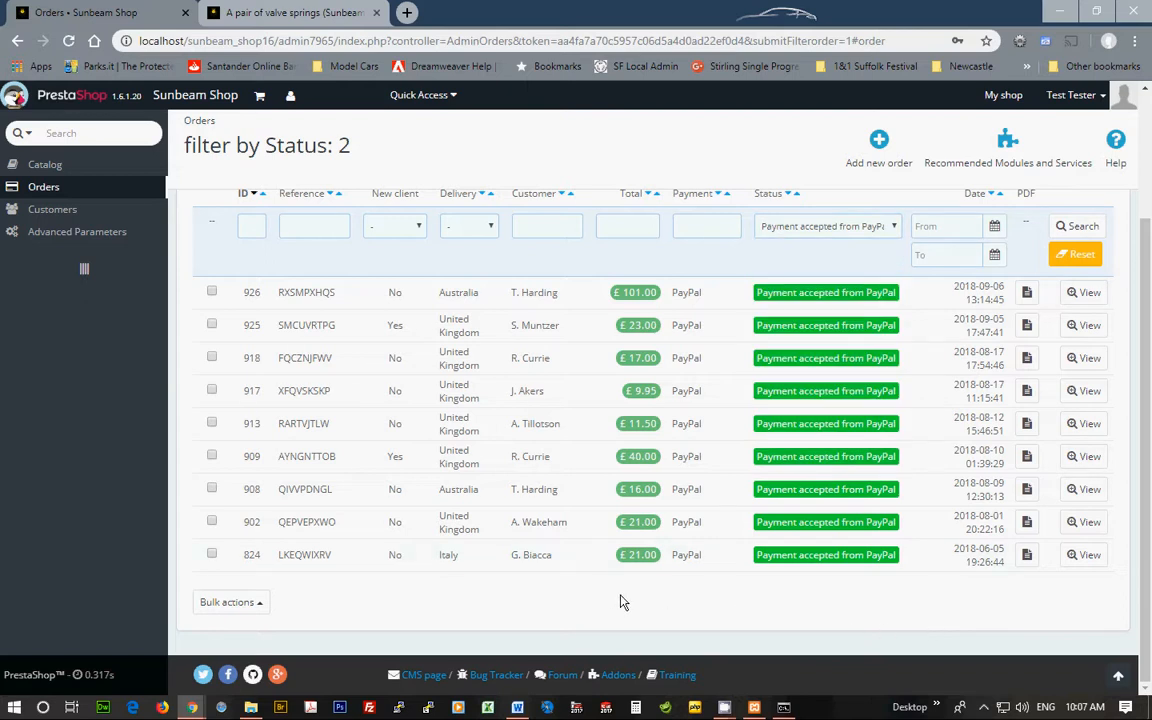